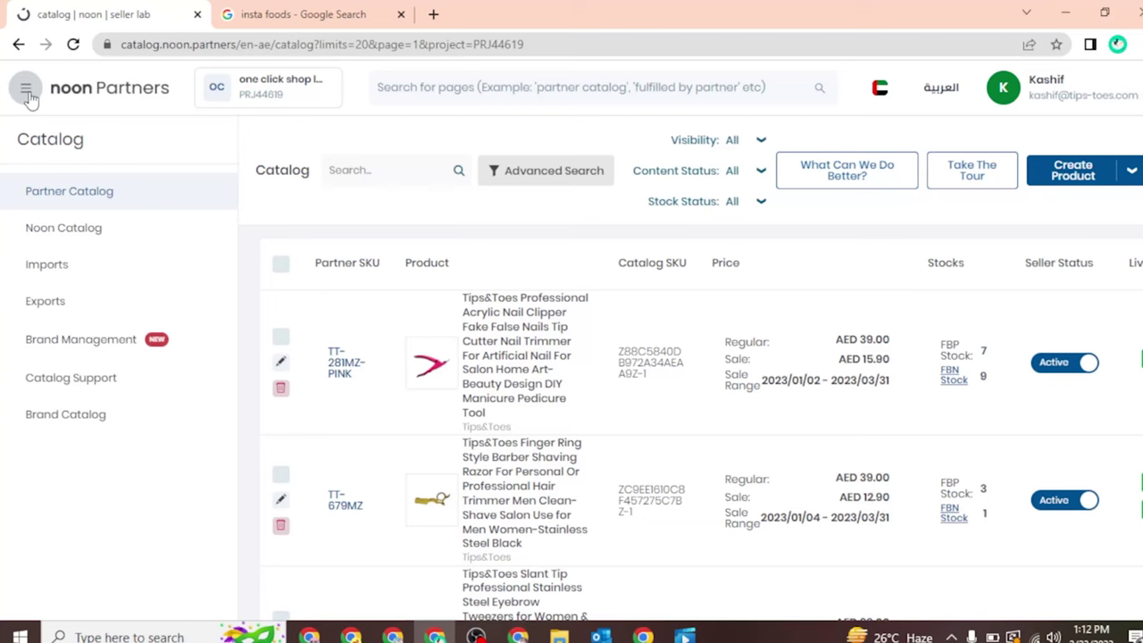
- Open Brand Management in the catalog section and filter the brand list to Approved status
{"action": "left_click", "coordinate": [26, 91]}
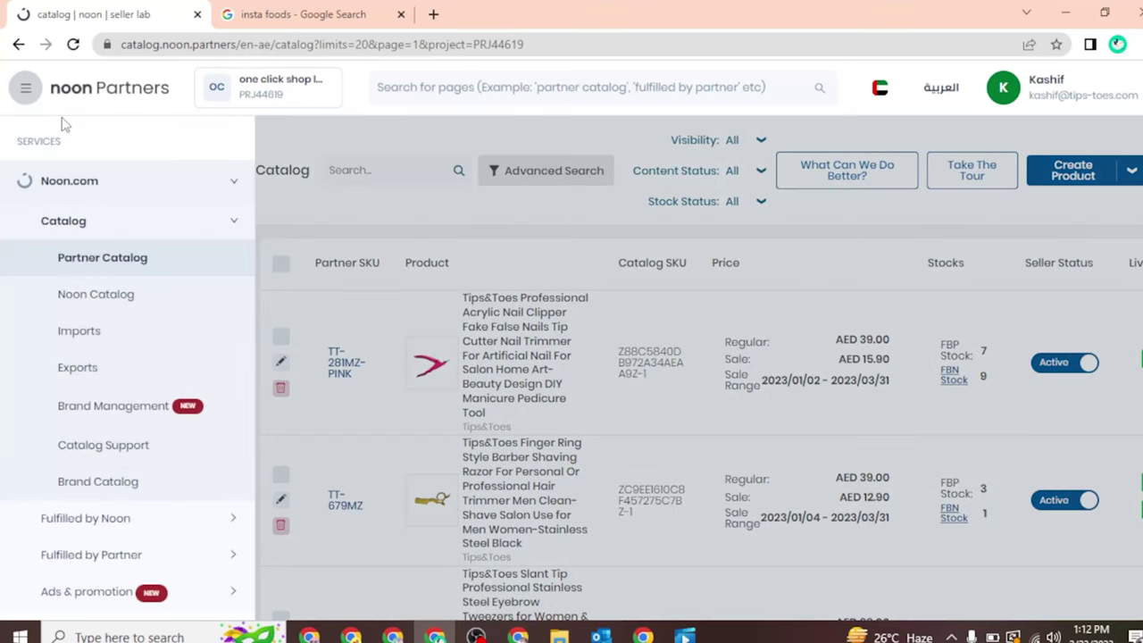
{"action": "left_click", "coordinate": [152, 409]}
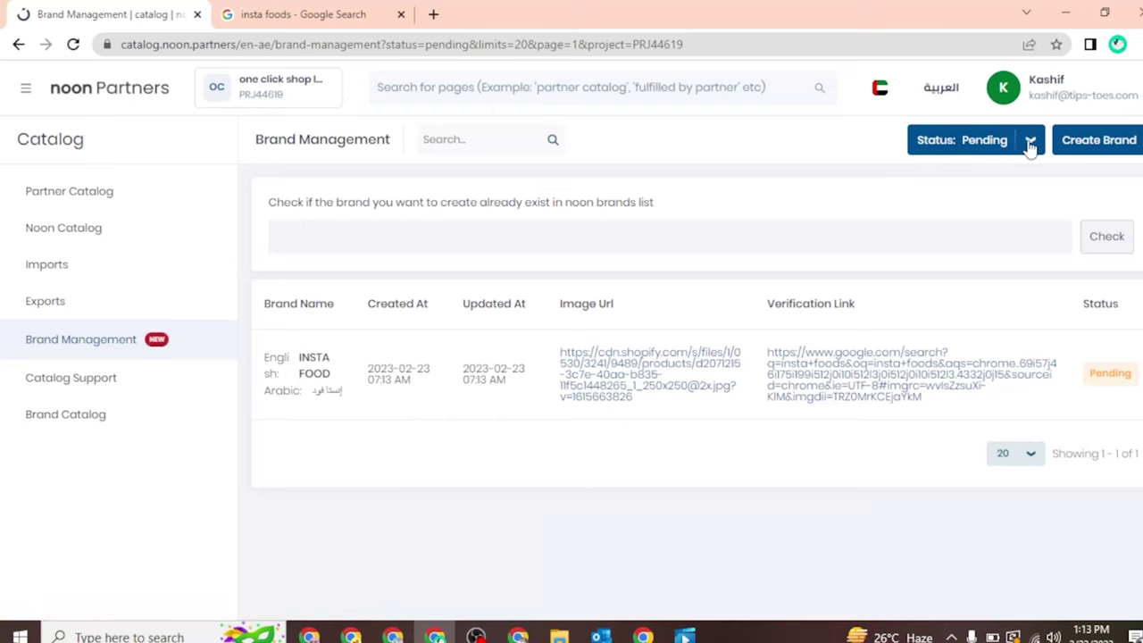
{"action": "left_click", "coordinate": [1029, 143]}
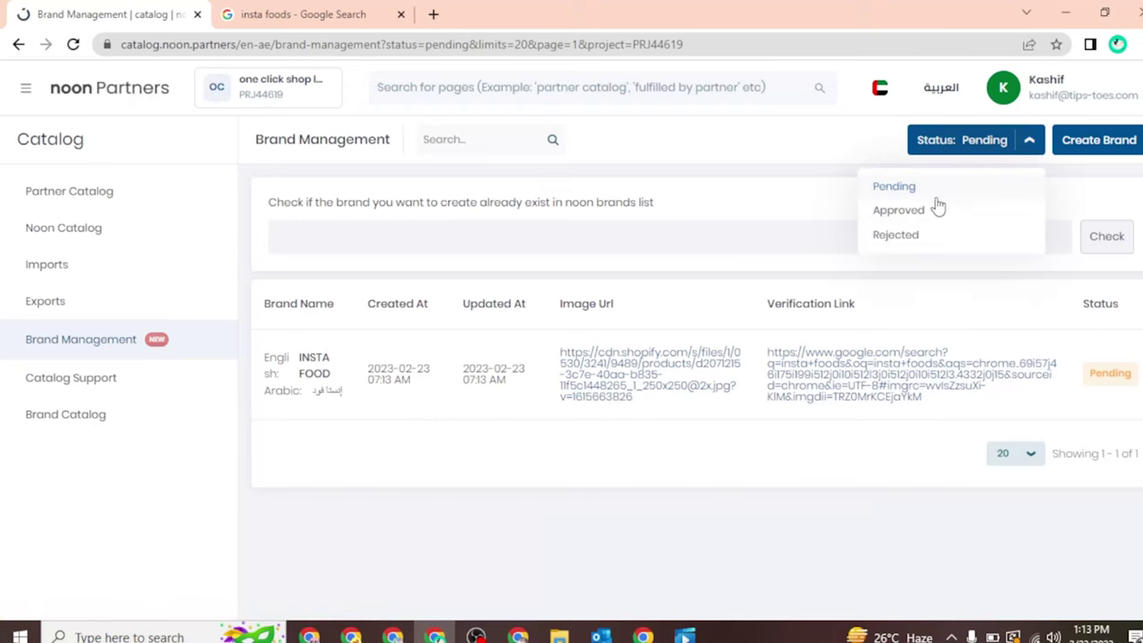
{"action": "left_click", "coordinate": [915, 212]}
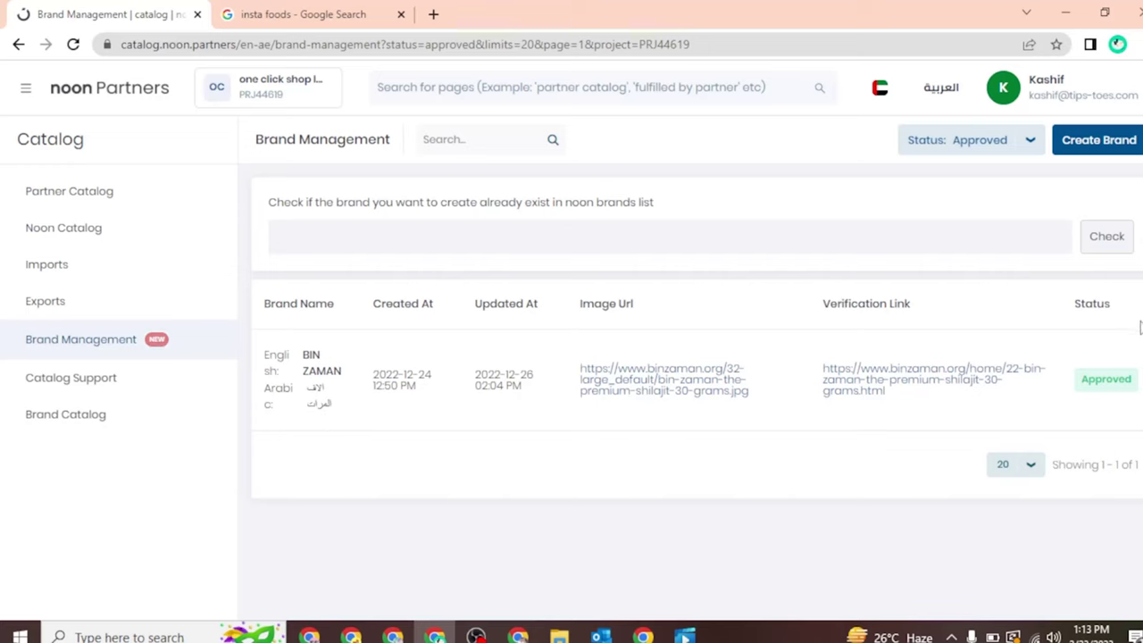
- Start a new brand creation request and enter INSTA FOOD as the English brand name
{"action": "left_click", "coordinate": [1116, 143]}
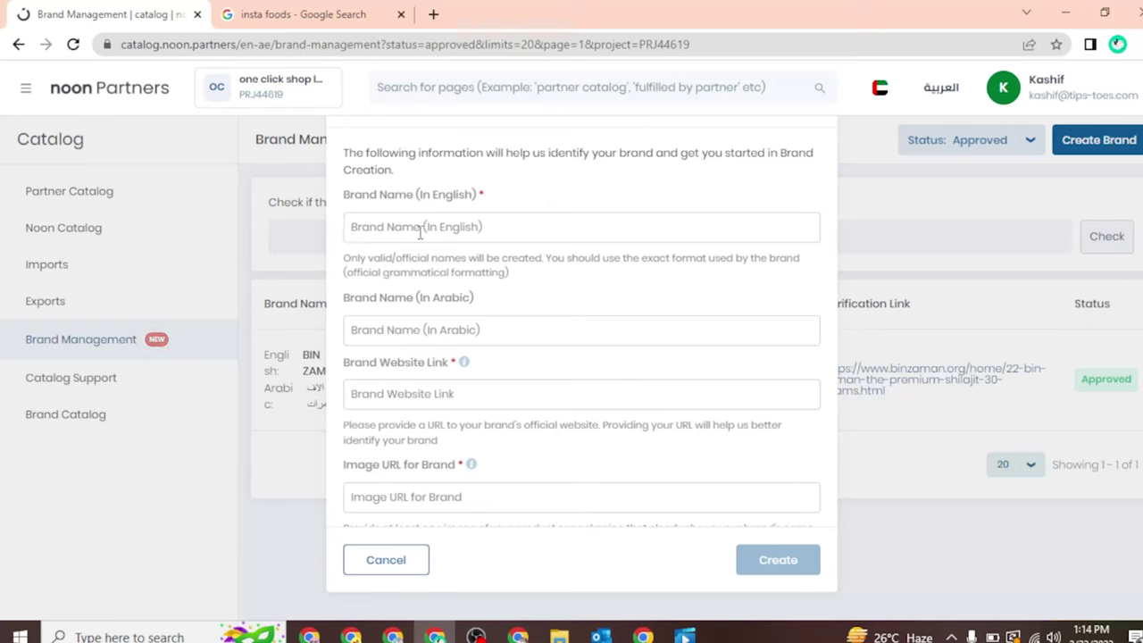
{"action": "type", "text": "INSTA FOOD"}
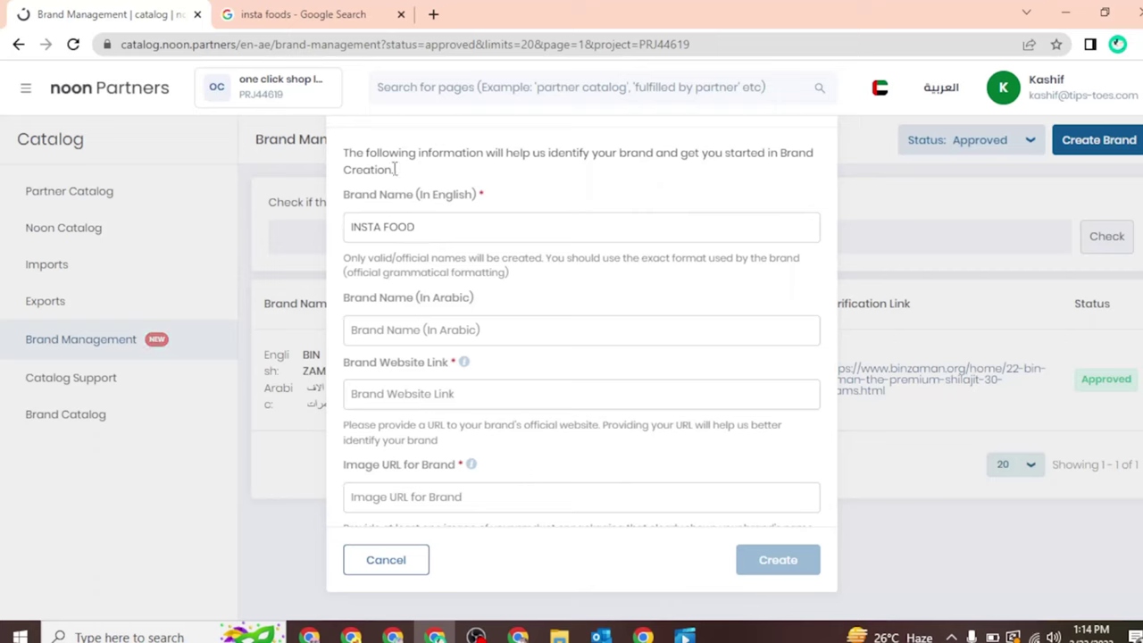
- Search Google for "translate" in a new browser tab to bring up the translator
{"action": "left_click", "coordinate": [433, 13]}
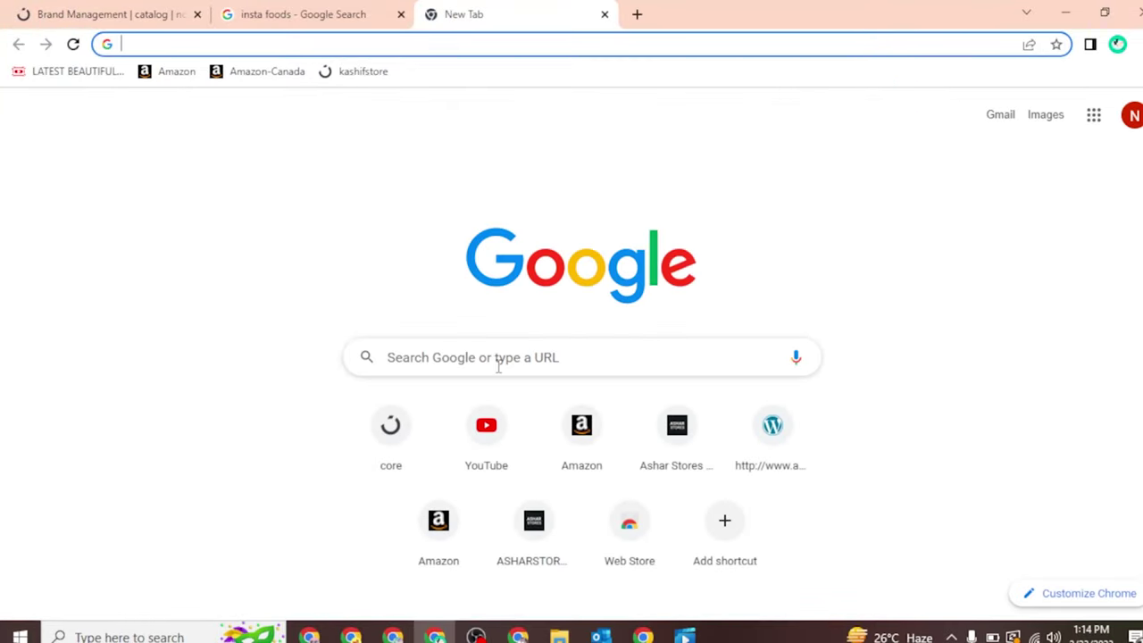
{"action": "left_click", "coordinate": [494, 364]}
{"action": "left_click", "coordinate": [426, 435]}
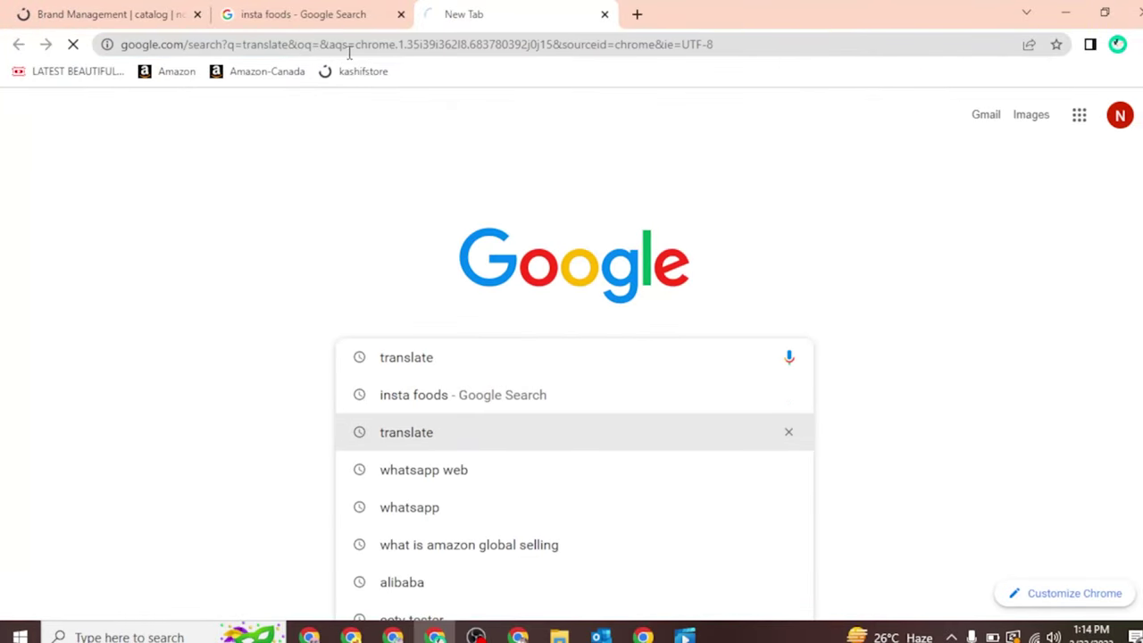
- Return to the brand creation form and copy the English brand name INSTA FOOD
{"action": "left_click", "coordinate": [313, 11]}
{"action": "left_click", "coordinate": [111, 11]}
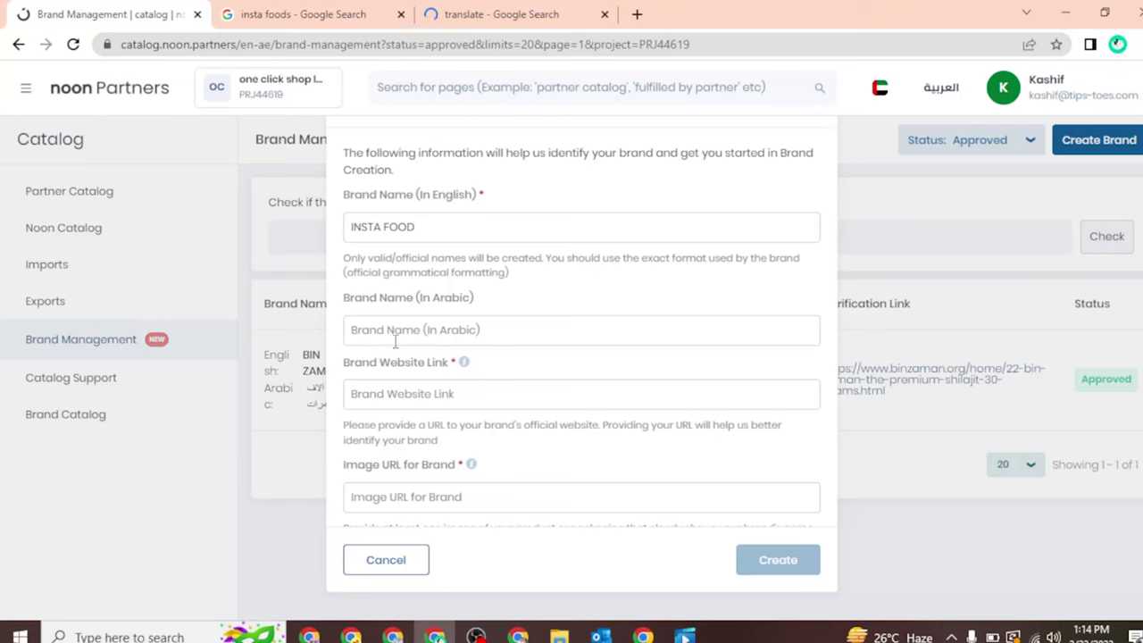
{"action": "left_click_drag", "start_coordinate": [415, 226], "coordinate": [348, 227]}
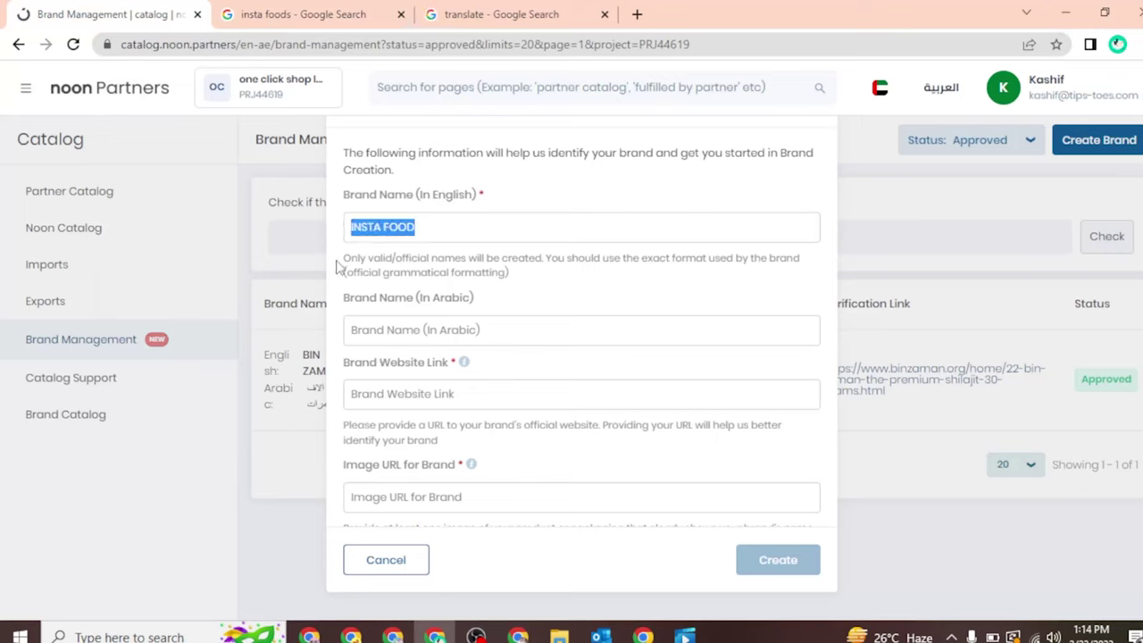
{"action": "key", "text": "Right"}
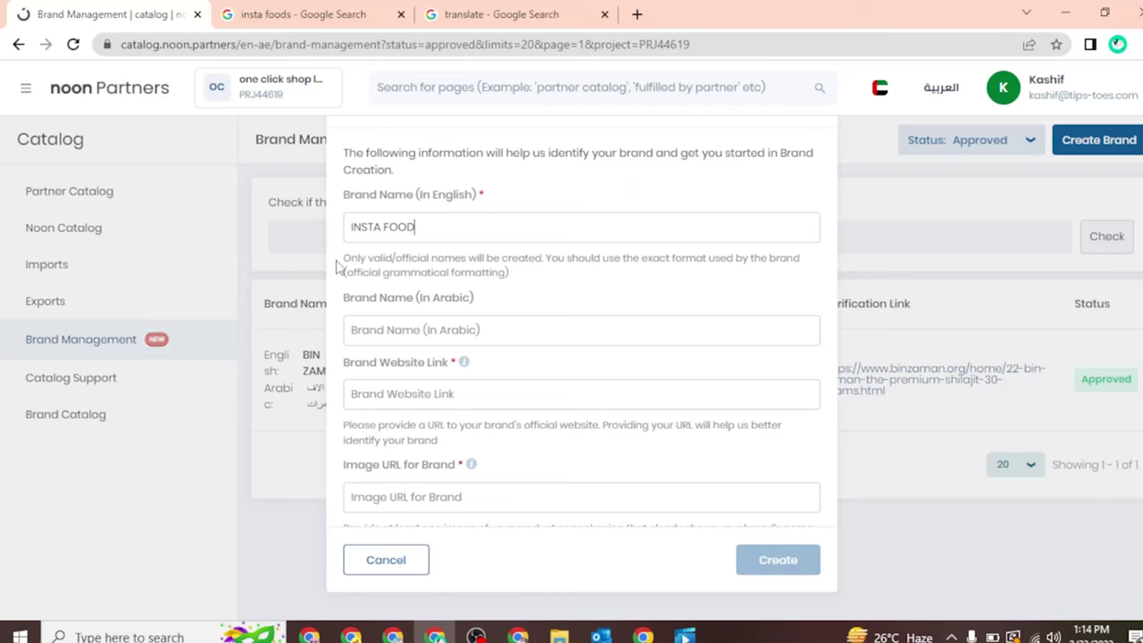
{"action": "left_click_drag", "start_coordinate": [424, 226], "coordinate": [349, 225]}
{"action": "right_click", "coordinate": [350, 226]}
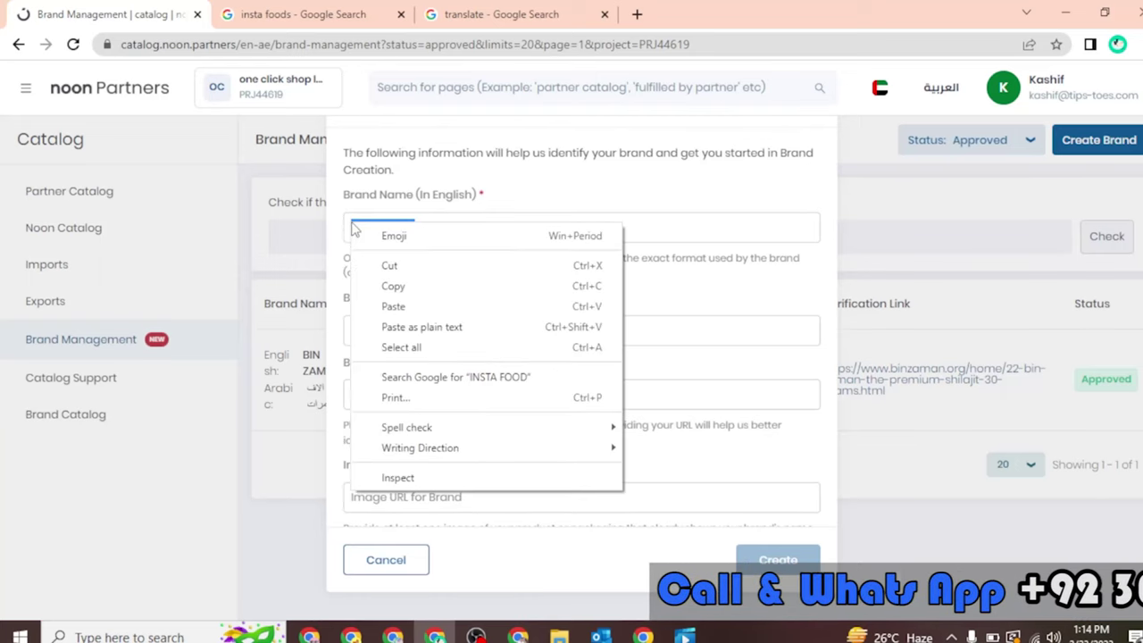
{"action": "left_click", "coordinate": [393, 285]}
- Paste INSTA FOOD into Google's translator and set the target language to Arabic
{"action": "left_click", "coordinate": [515, 7]}
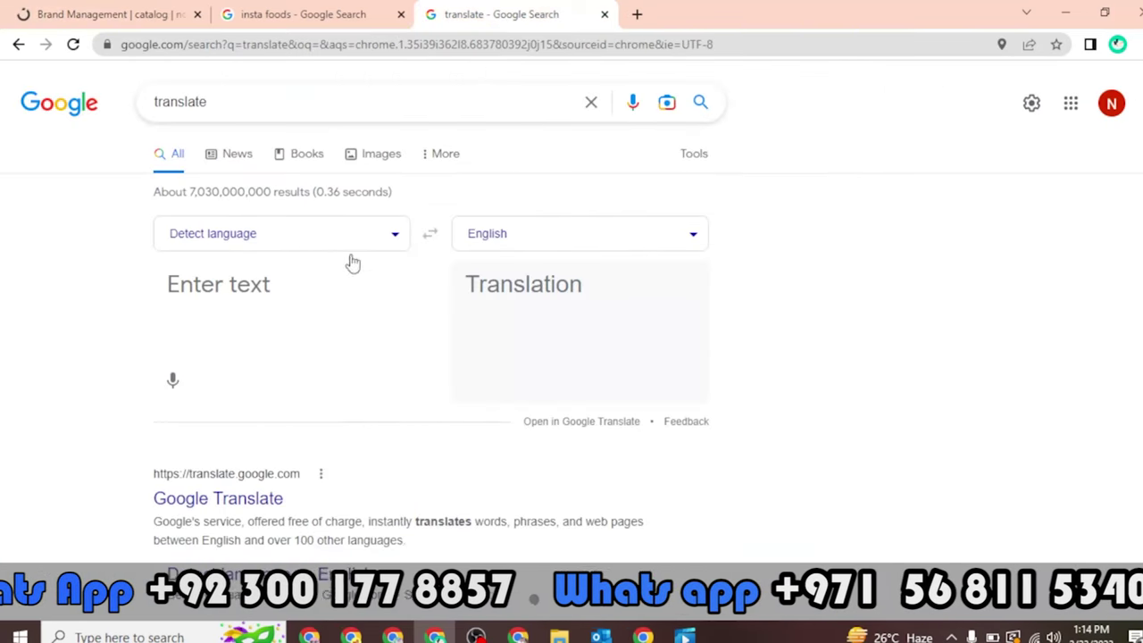
{"action": "right_click", "coordinate": [306, 298]}
{"action": "left_click", "coordinate": [363, 433]}
{"action": "left_click", "coordinate": [485, 237]}
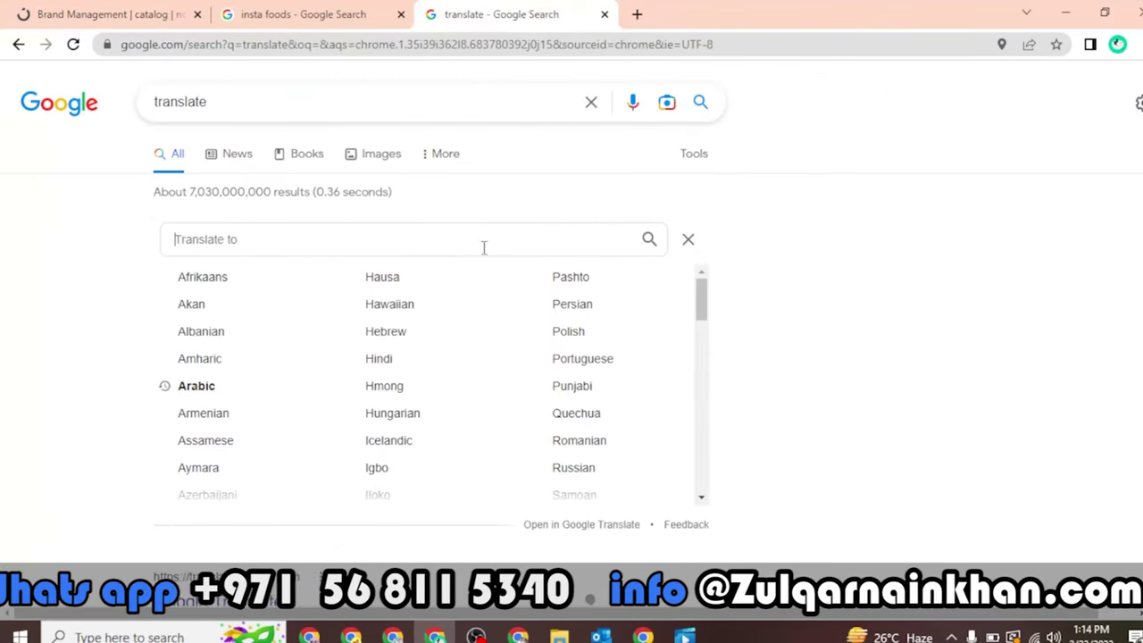
{"action": "left_click", "coordinate": [187, 385]}
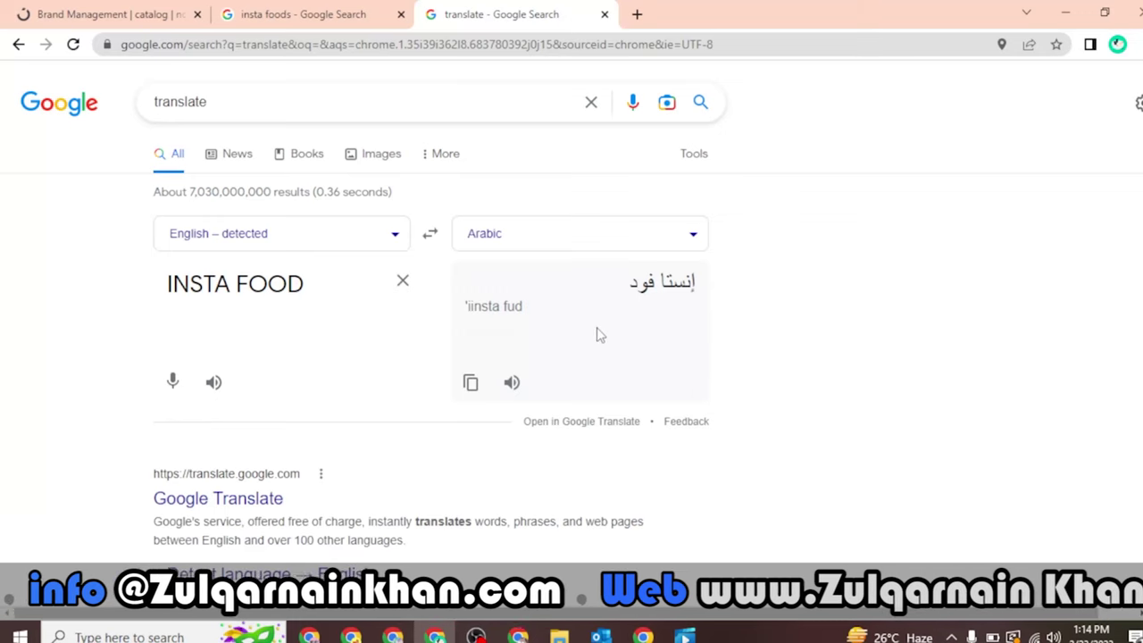
- Copy the Arabic translation إنستا فود and paste it into the form as the Arabic brand name
{"action": "left_click_drag", "start_coordinate": [695, 282], "coordinate": [629, 283]}
{"action": "right_click", "coordinate": [636, 287]}
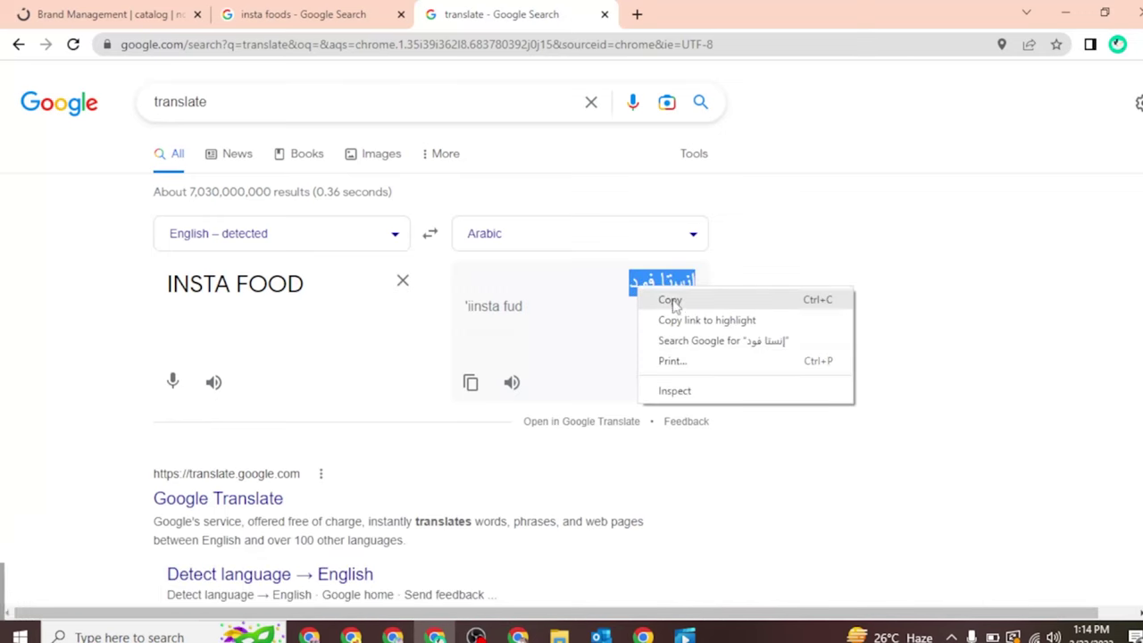
{"action": "left_click", "coordinate": [670, 300]}
{"action": "left_click", "coordinate": [134, 13]}
{"action": "right_click", "coordinate": [396, 327]}
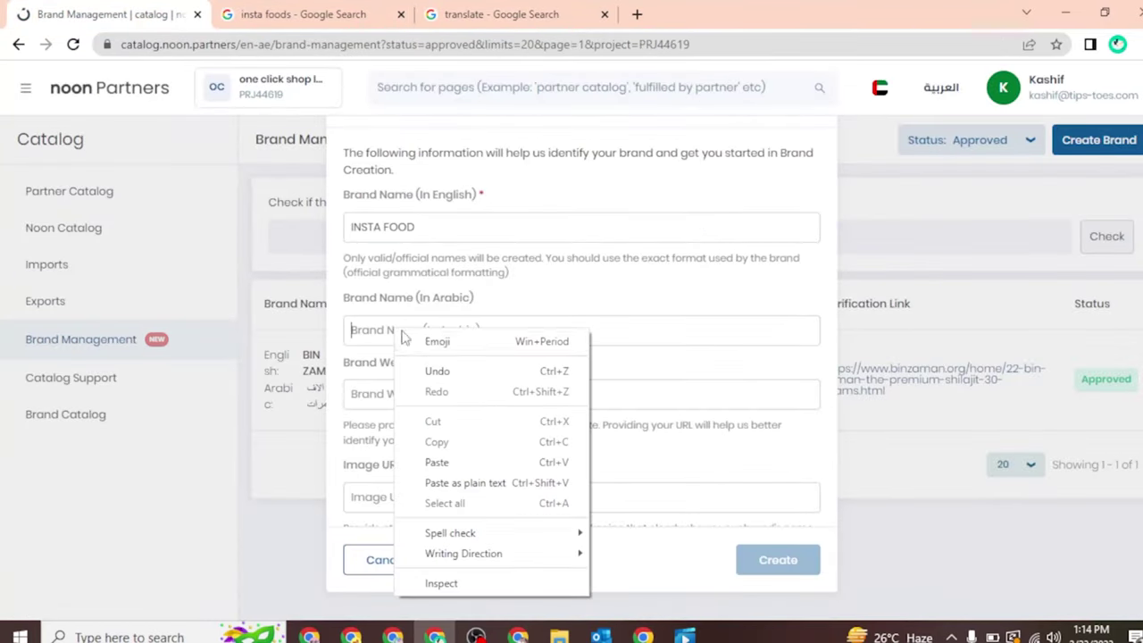
{"action": "left_click", "coordinate": [424, 462]}
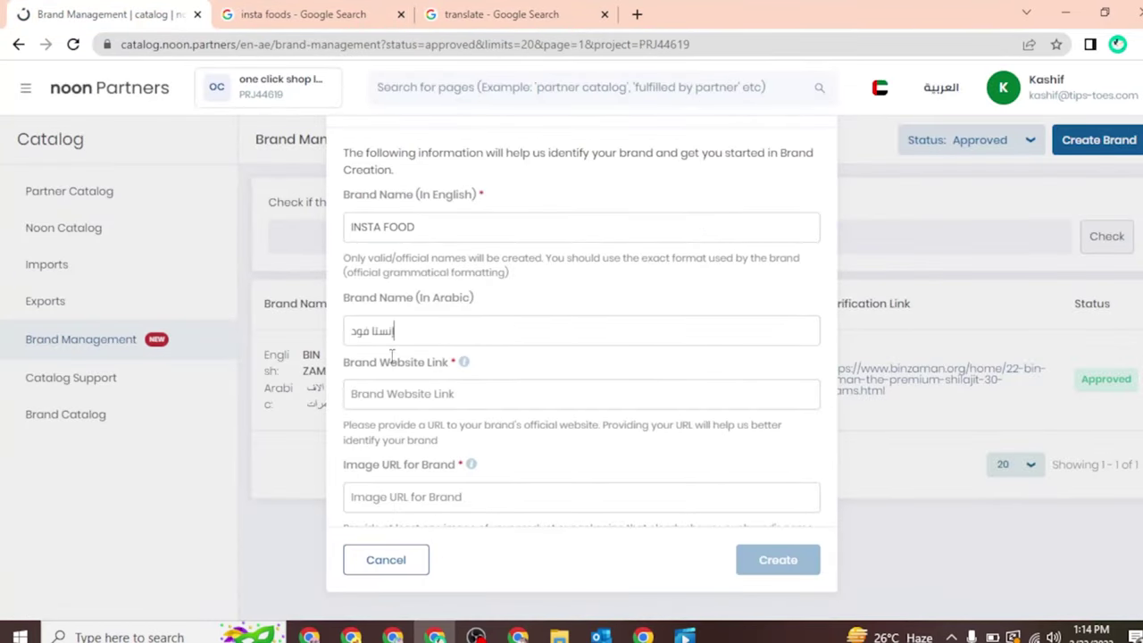
- Copy the address of the "insta foods" Google search page and paste it as the brand website link
{"action": "left_click", "coordinate": [385, 404]}
{"action": "left_click", "coordinate": [269, 10]}
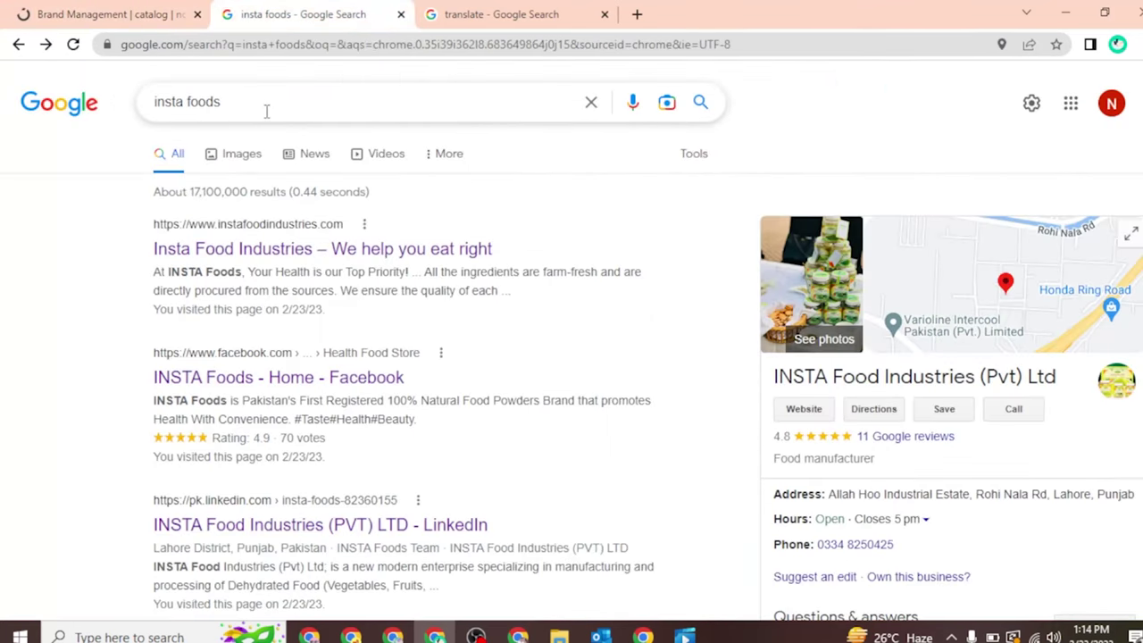
{"action": "left_click", "coordinate": [255, 44]}
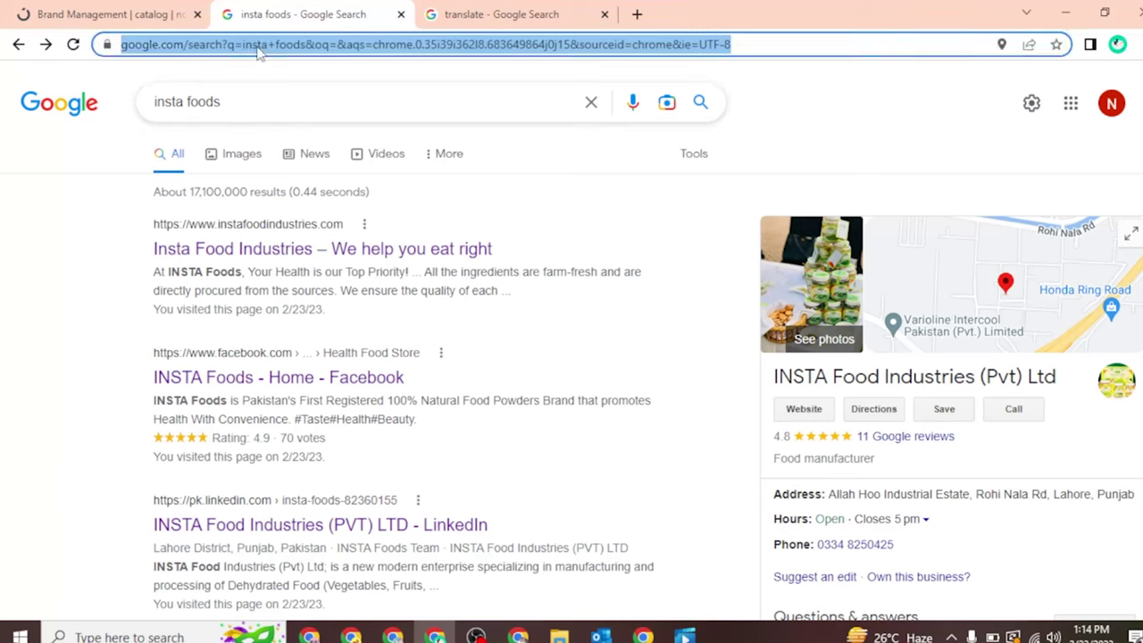
{"action": "right_click", "coordinate": [425, 53]}
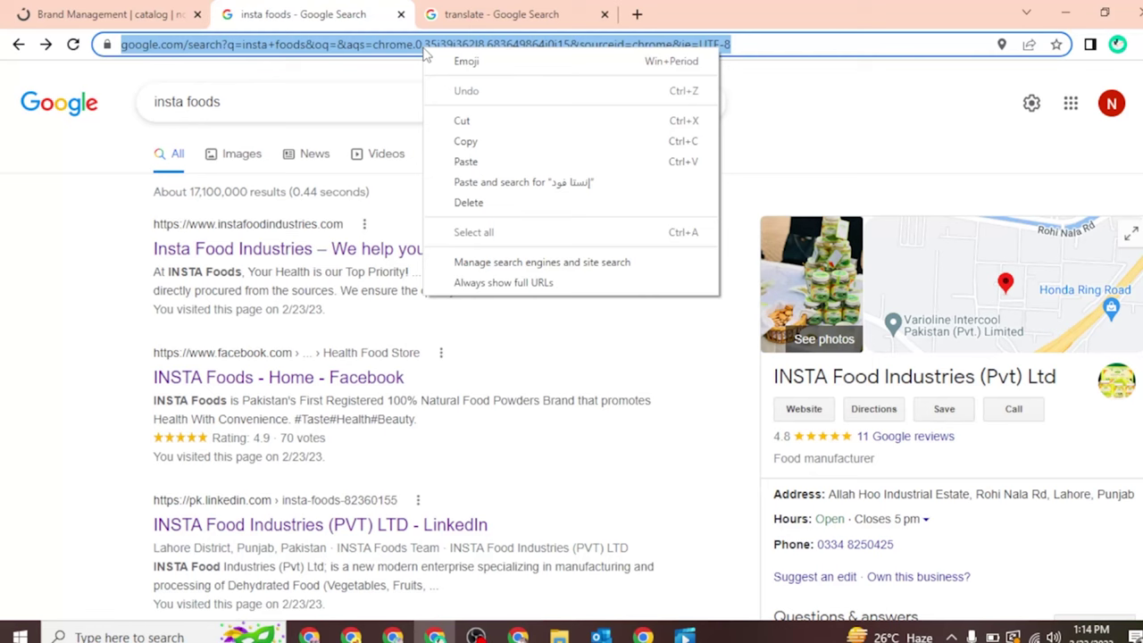
{"action": "left_click", "coordinate": [486, 142]}
{"action": "left_click", "coordinate": [102, 15]}
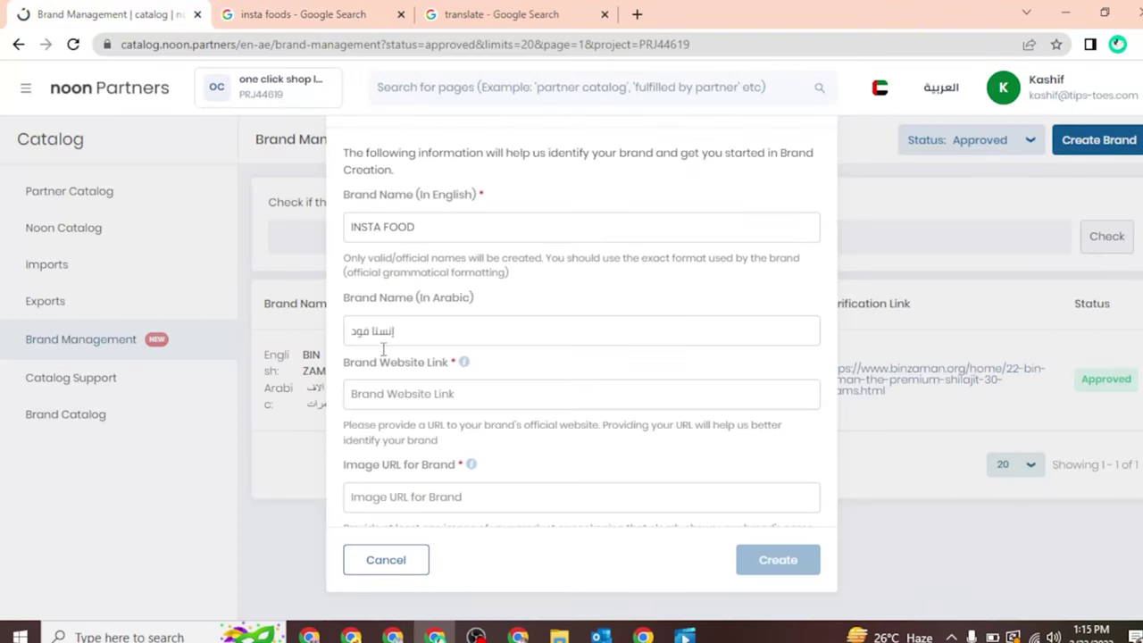
{"action": "right_click", "coordinate": [375, 395]}
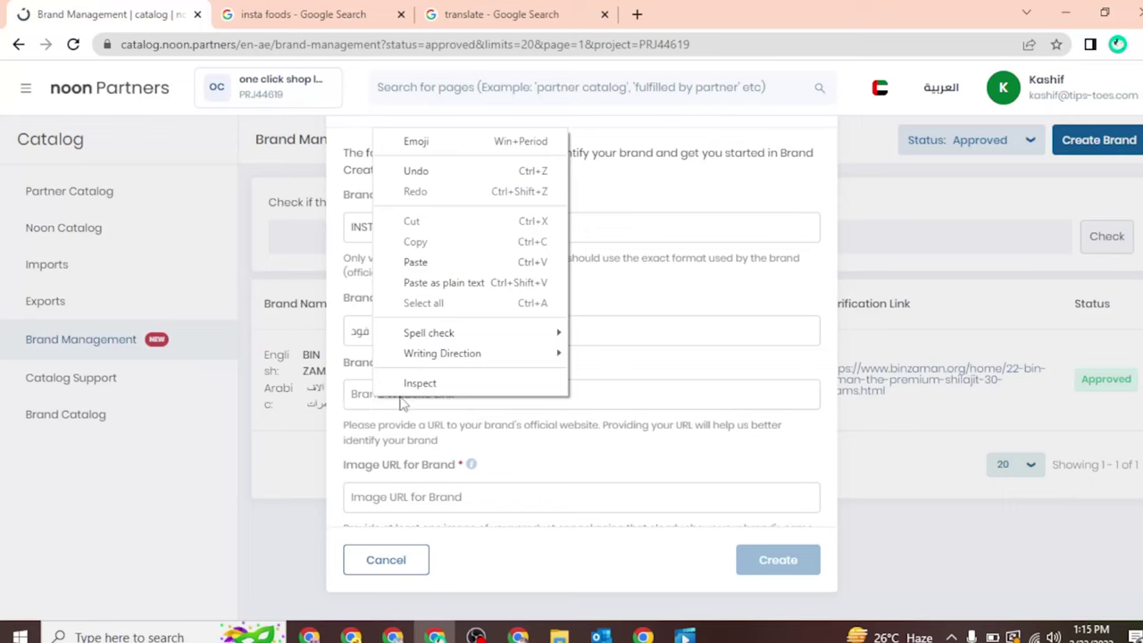
{"action": "left_click", "coordinate": [432, 271]}
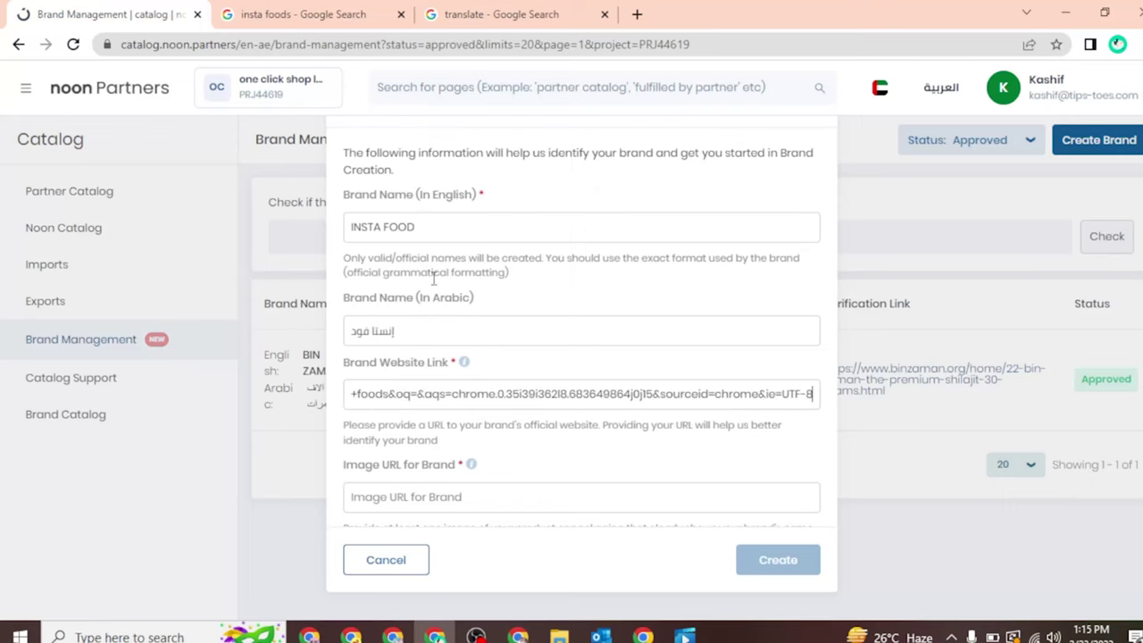
- Find the INSTA Lemon & Mint jar from Daraz.pk in Google's image results for "insta foods" and copy its image address
{"action": "left_click", "coordinate": [410, 500]}
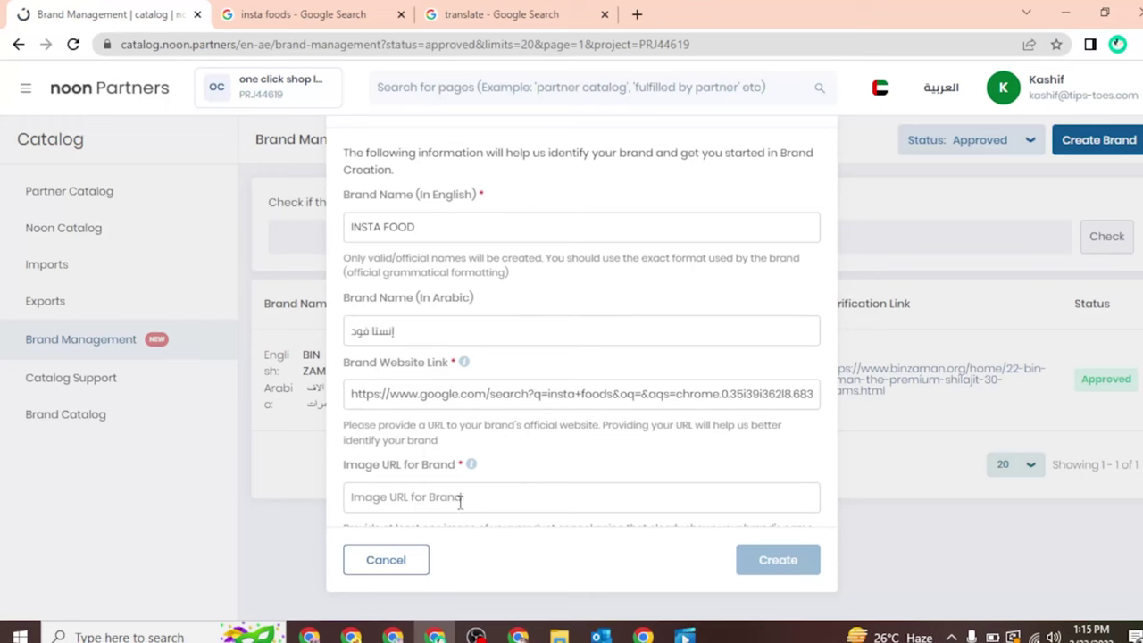
{"action": "left_click", "coordinate": [292, 15]}
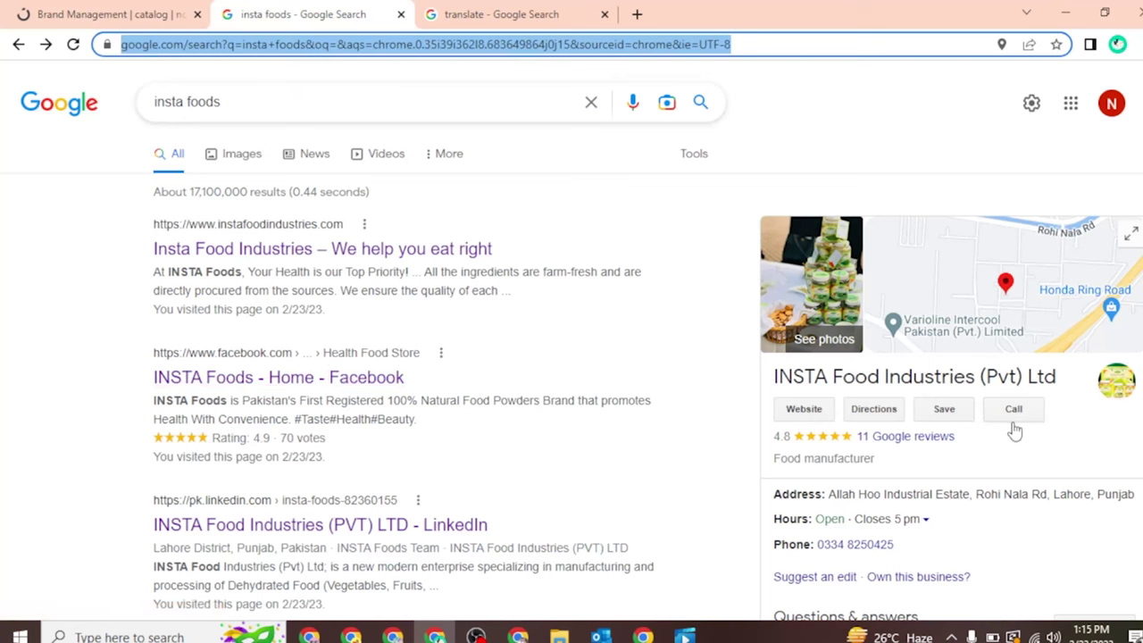
{"action": "scroll", "coordinate": [773, 483], "scroll_direction": "down", "scroll_amount": 3}
{"action": "scroll", "coordinate": [318, 402], "scroll_direction": "up", "scroll_amount": 3}
{"action": "left_click", "coordinate": [239, 160]}
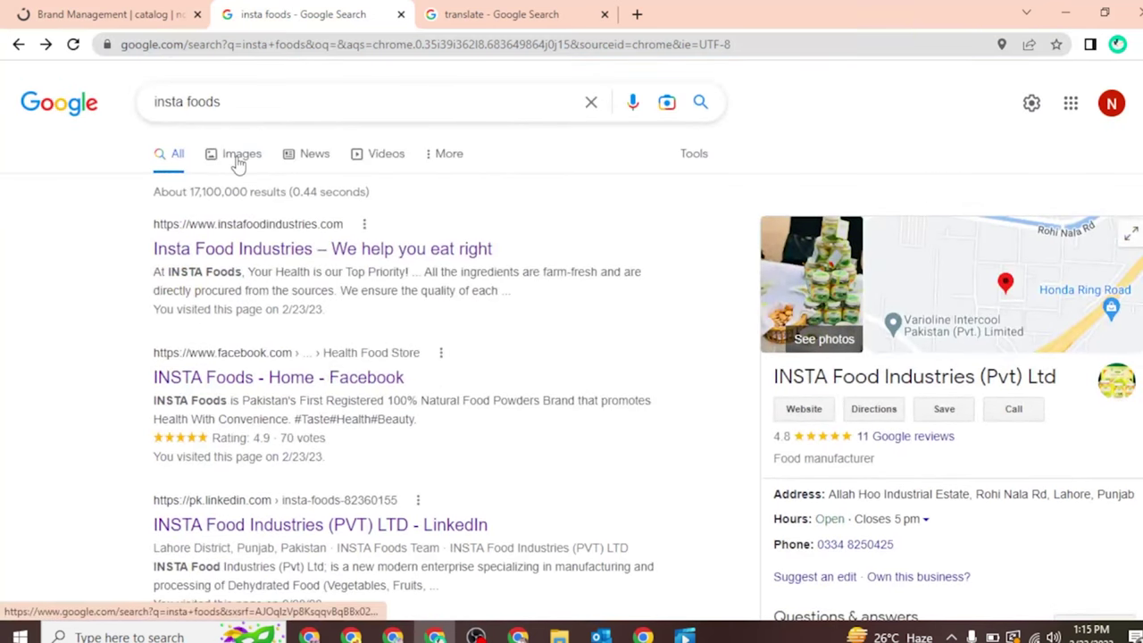
{"action": "scroll", "coordinate": [835, 388], "scroll_direction": "down", "scroll_amount": 2}
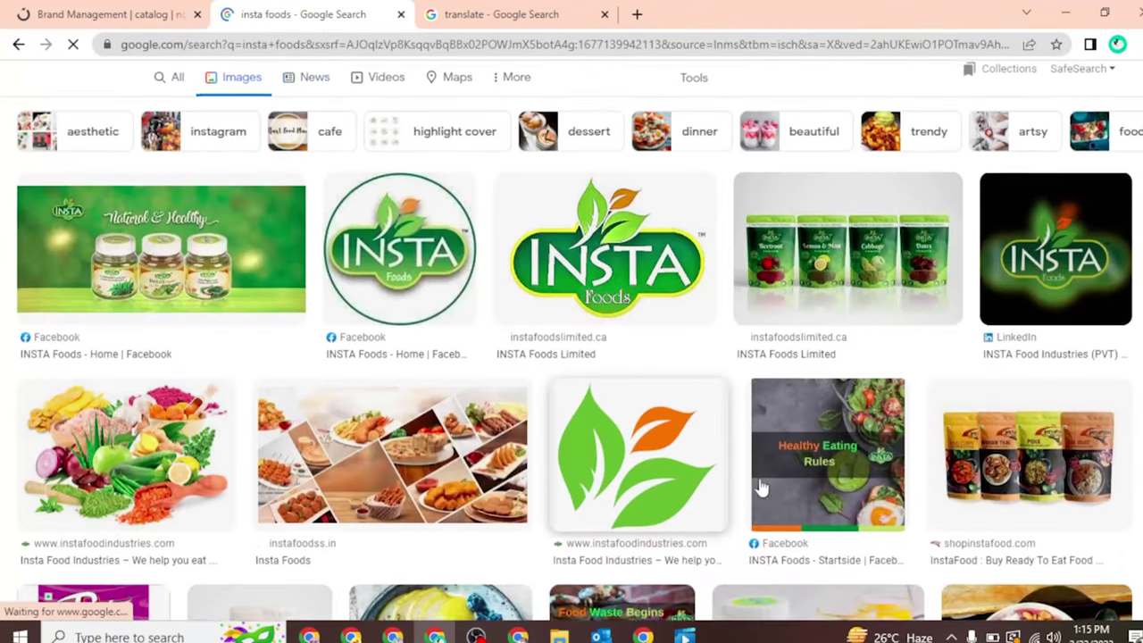
{"action": "scroll", "coordinate": [905, 275], "scroll_direction": "down", "scroll_amount": 6}
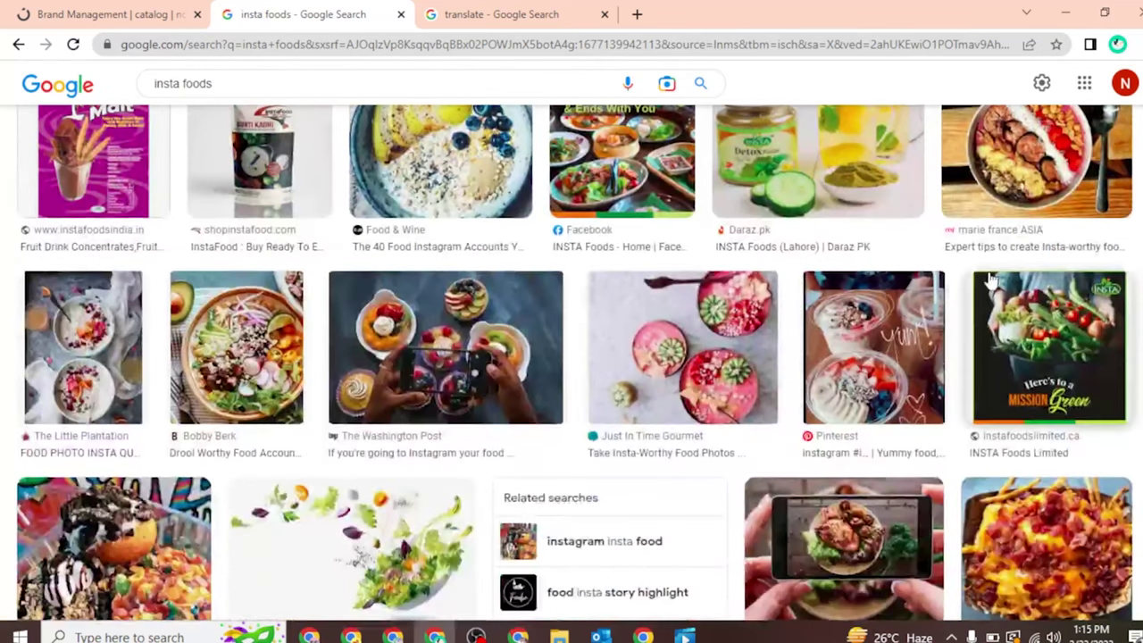
{"action": "scroll", "coordinate": [1042, 350], "scroll_direction": "down", "scroll_amount": 4}
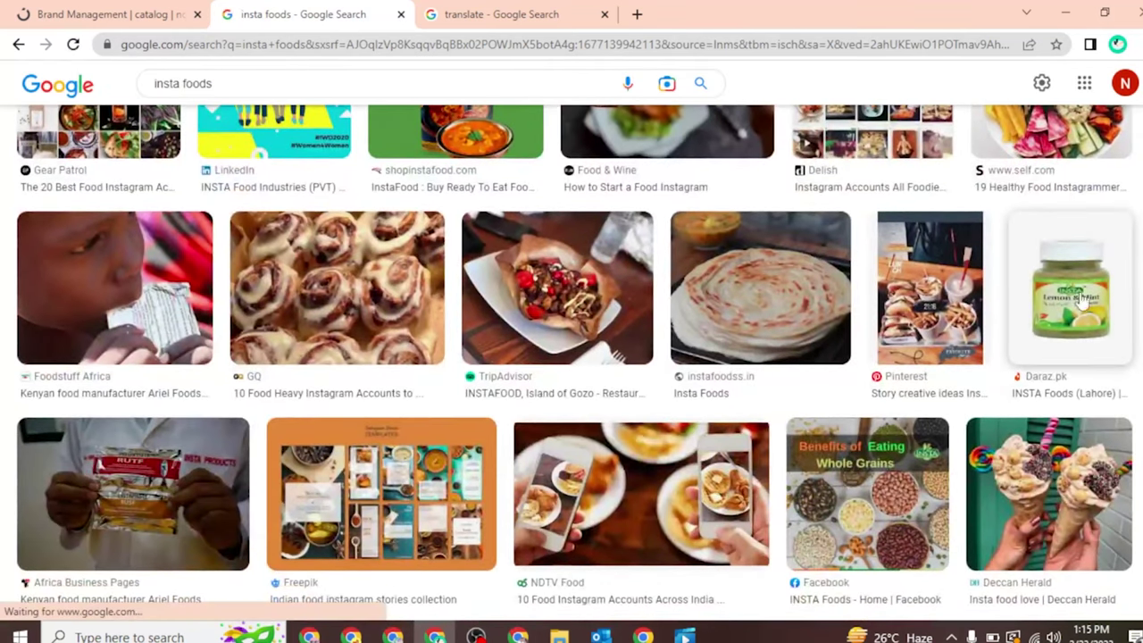
{"action": "right_click", "coordinate": [1043, 308]}
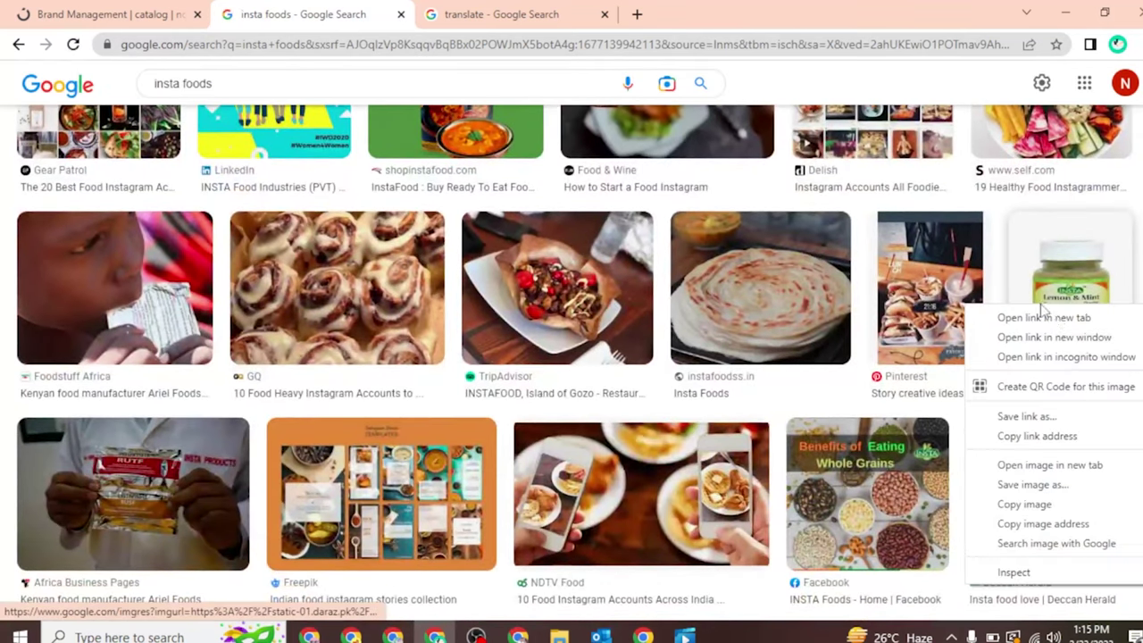
{"action": "left_click", "coordinate": [1043, 524]}
- Paste the copied address as the brand's image URL, then submit the brand creation request and close the confirmation
{"action": "left_click", "coordinate": [111, 10]}
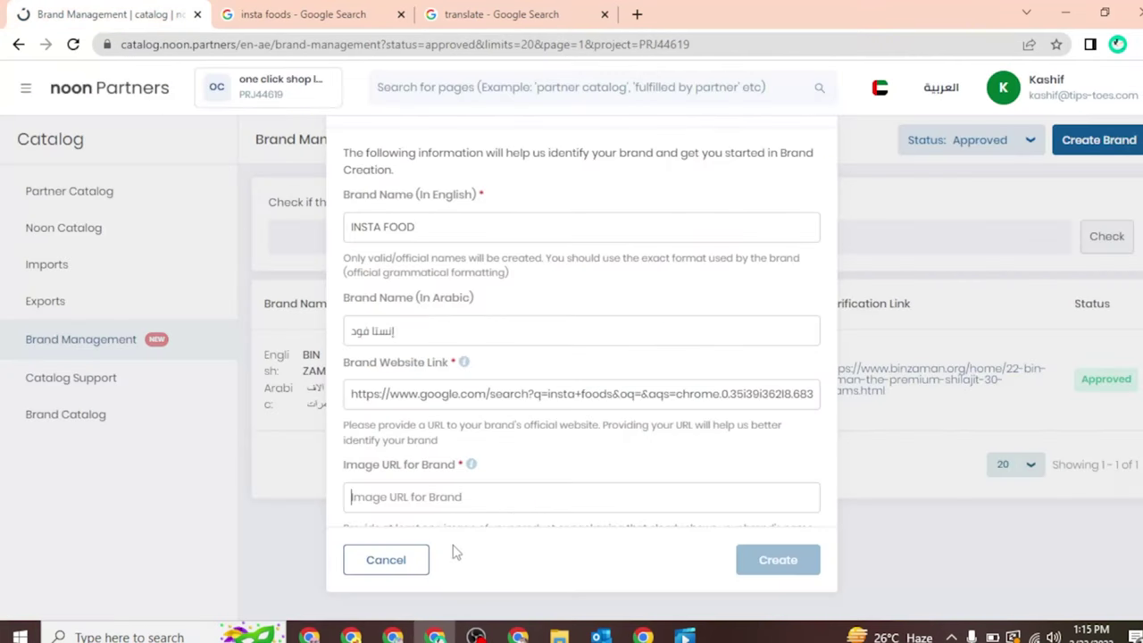
{"action": "right_click", "coordinate": [419, 498]}
{"action": "left_click", "coordinate": [477, 362]}
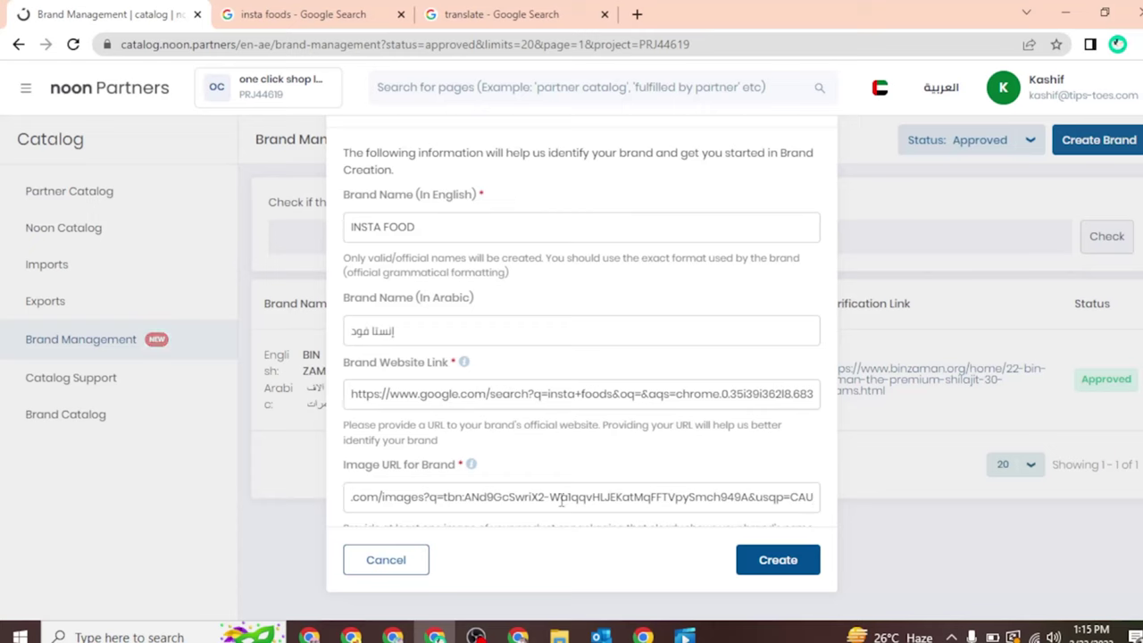
{"action": "left_click", "coordinate": [750, 568]}
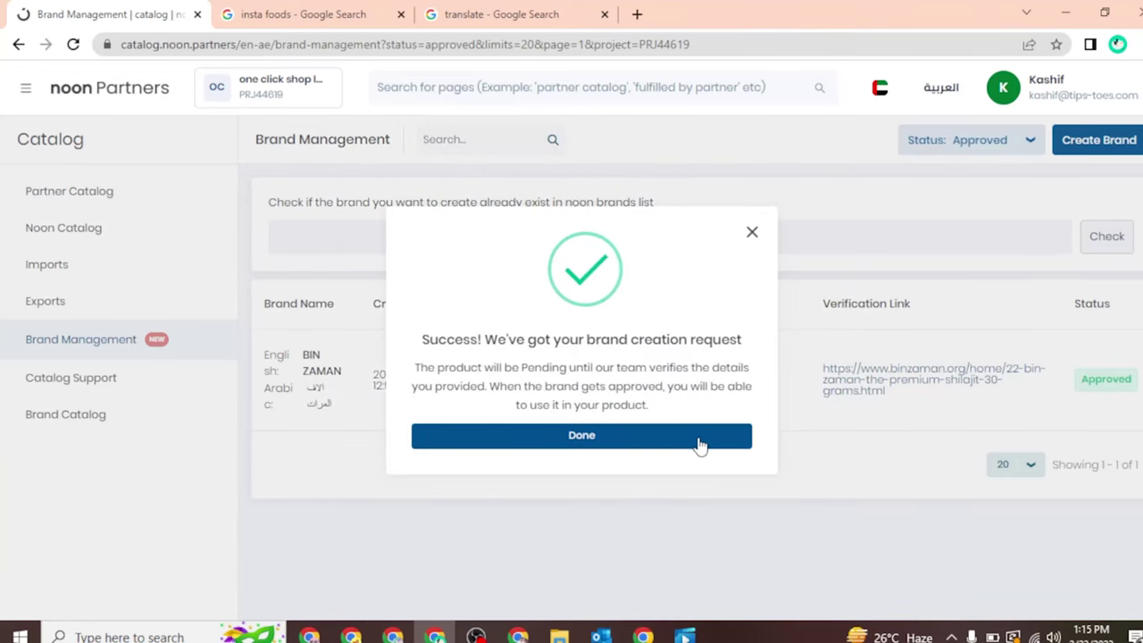
{"action": "left_click", "coordinate": [695, 441]}
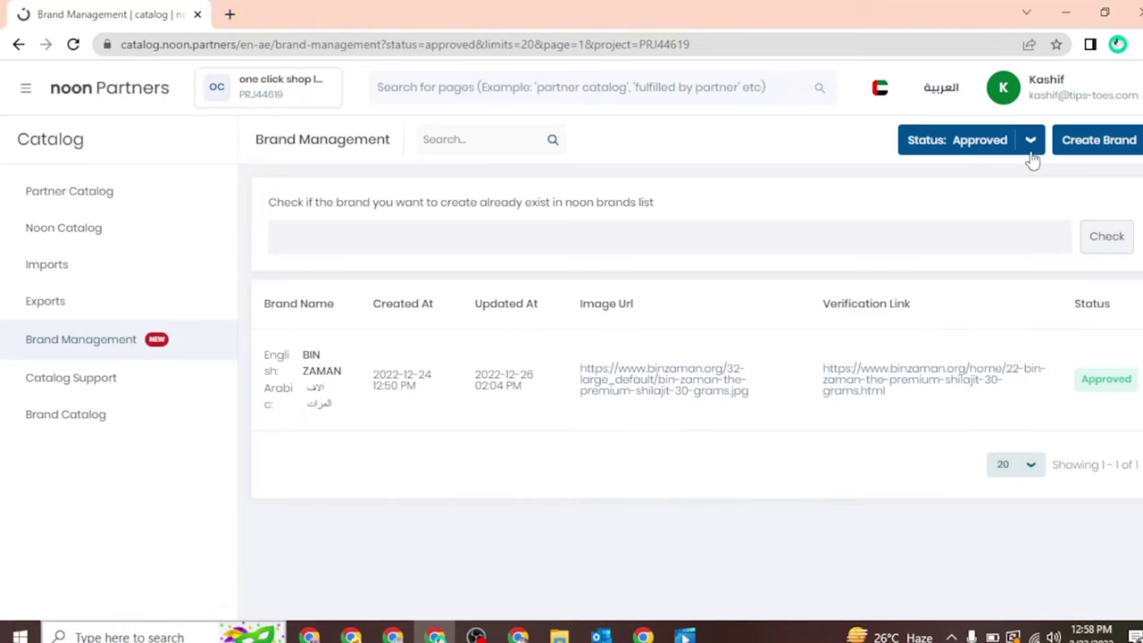
- Filter the brand list to Pending status
{"action": "left_click", "coordinate": [1031, 151]}
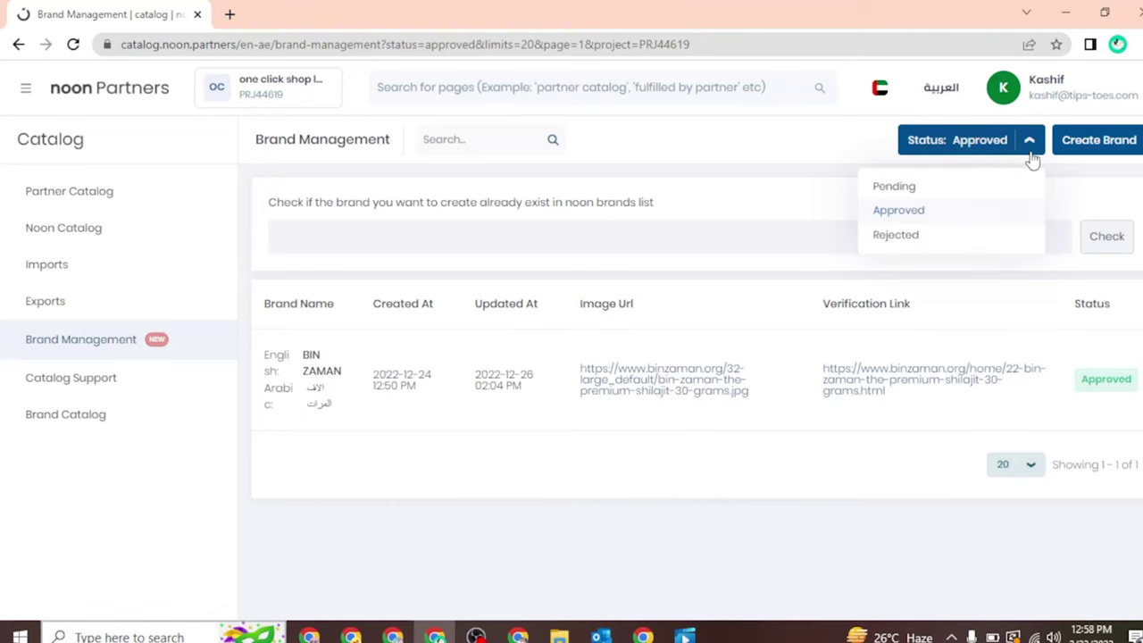
{"action": "left_click", "coordinate": [908, 186]}
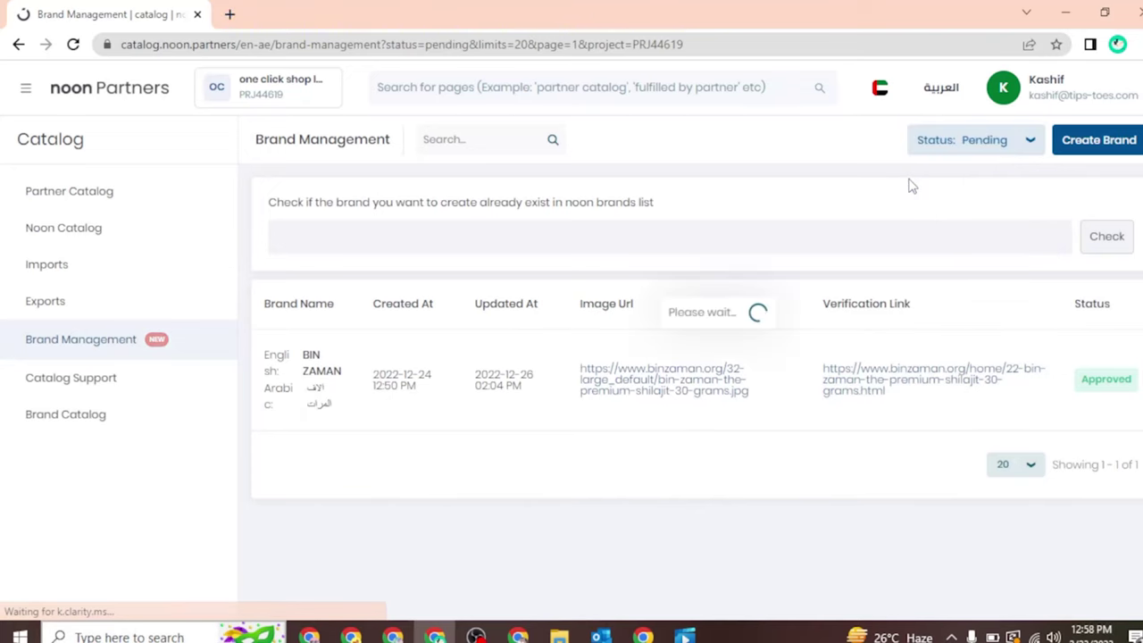